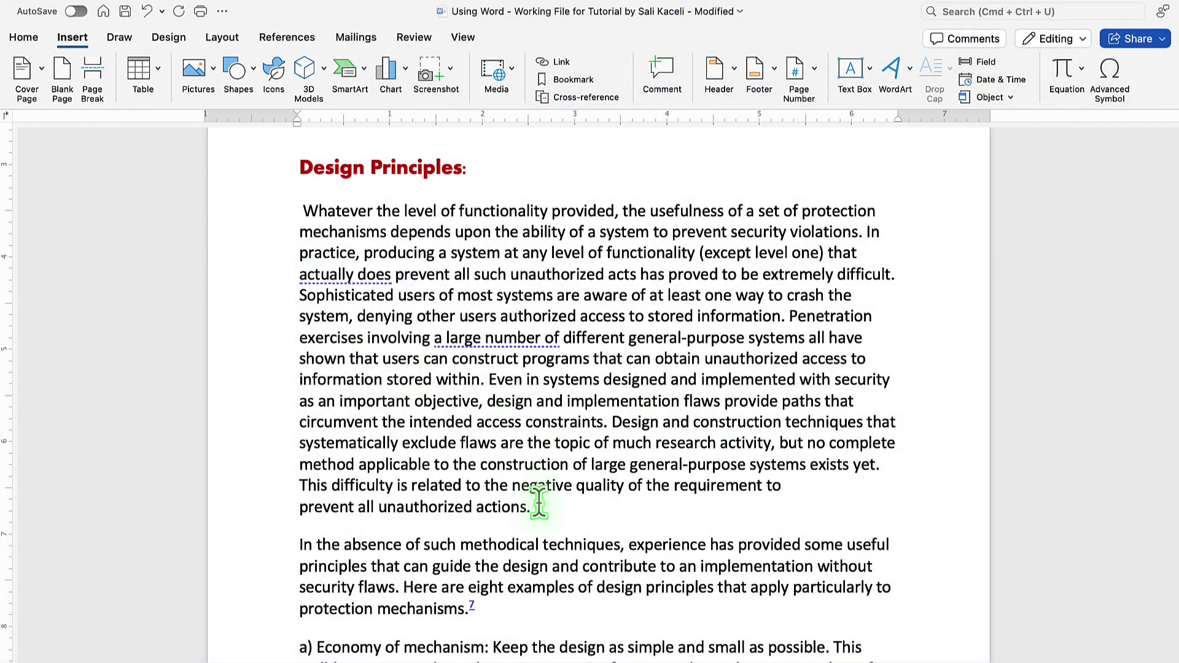
Step: Insert the picture Kaceli Tech Training.webp from file on a new line after "actions."
{"action": "left_click", "coordinate": [545, 513]}
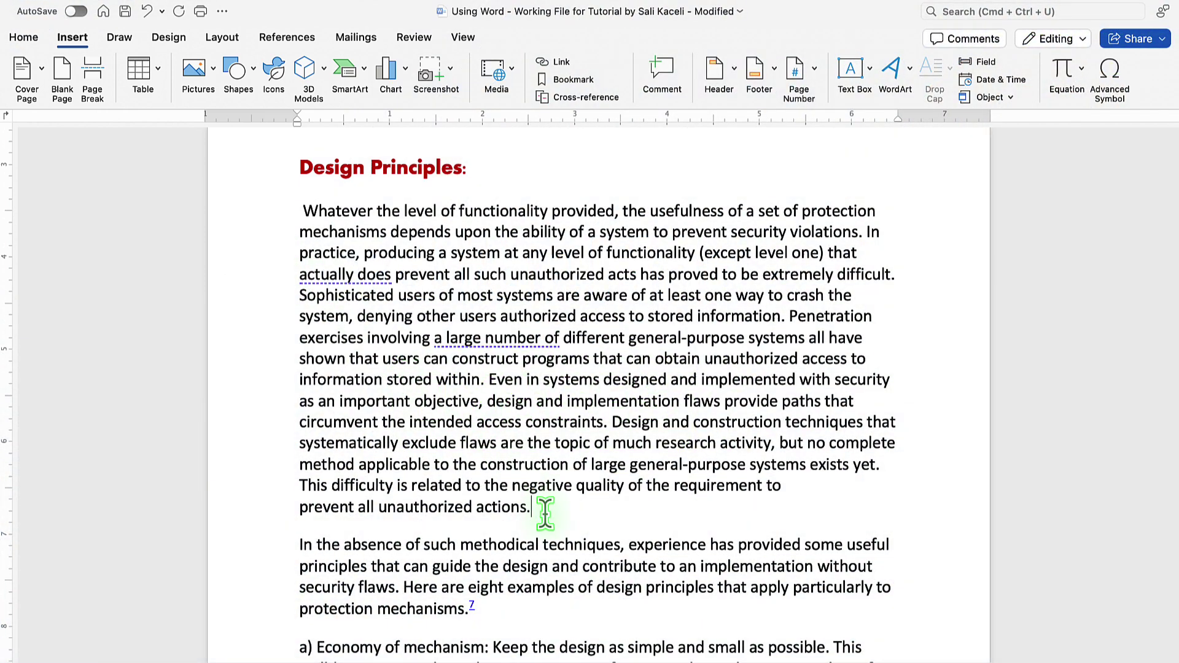
{"action": "key", "text": "Return"}
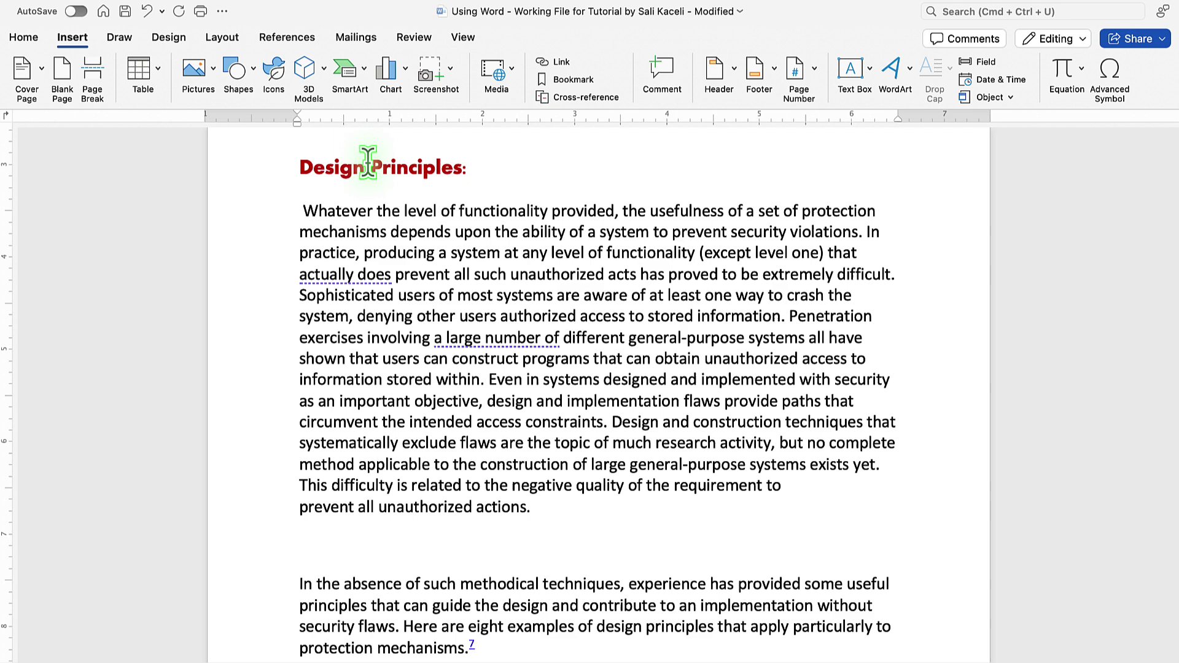
{"action": "left_click", "coordinate": [77, 42]}
{"action": "left_click", "coordinate": [77, 42]}
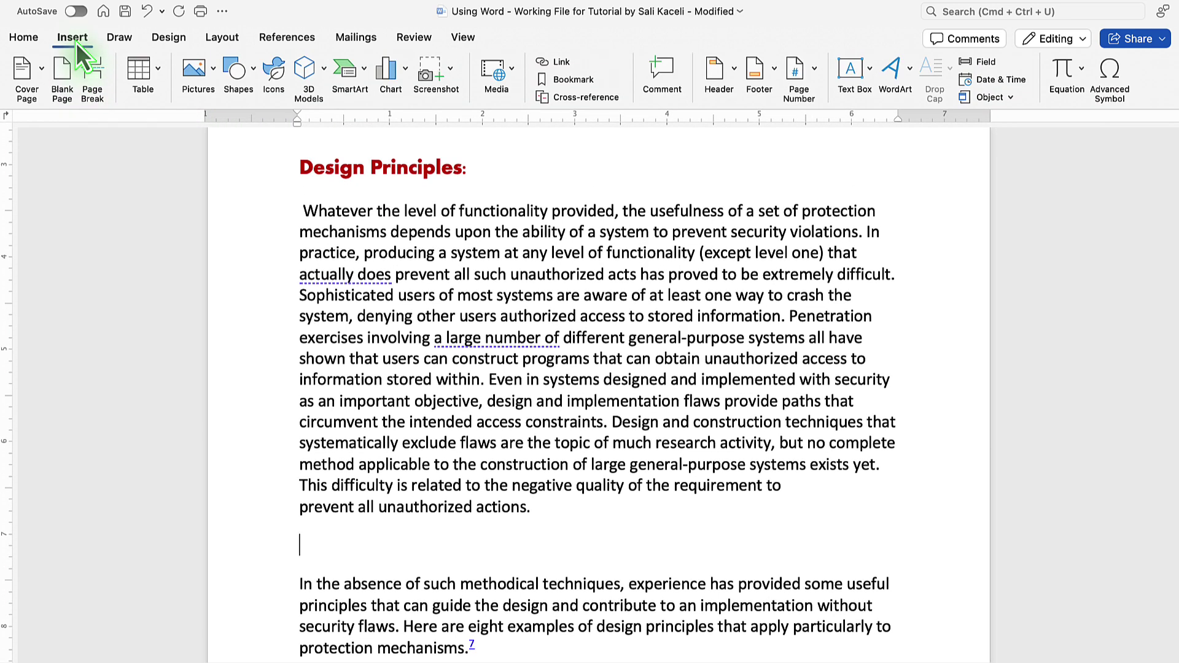
{"action": "left_click", "coordinate": [213, 77]}
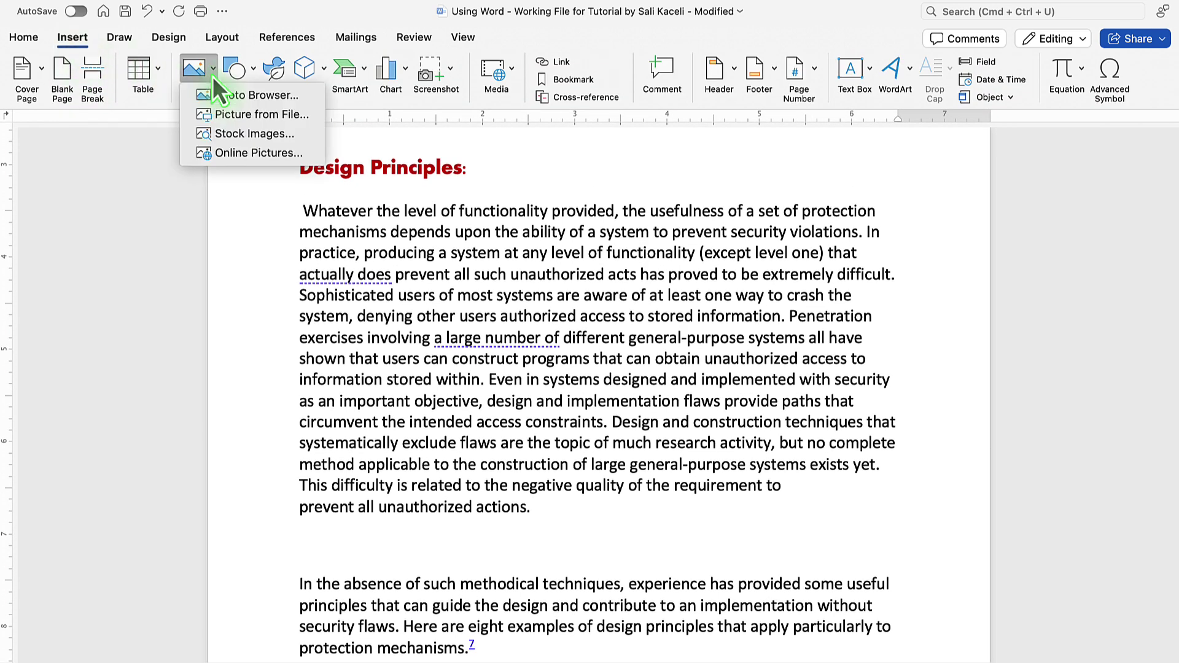
{"action": "left_click", "coordinate": [245, 116]}
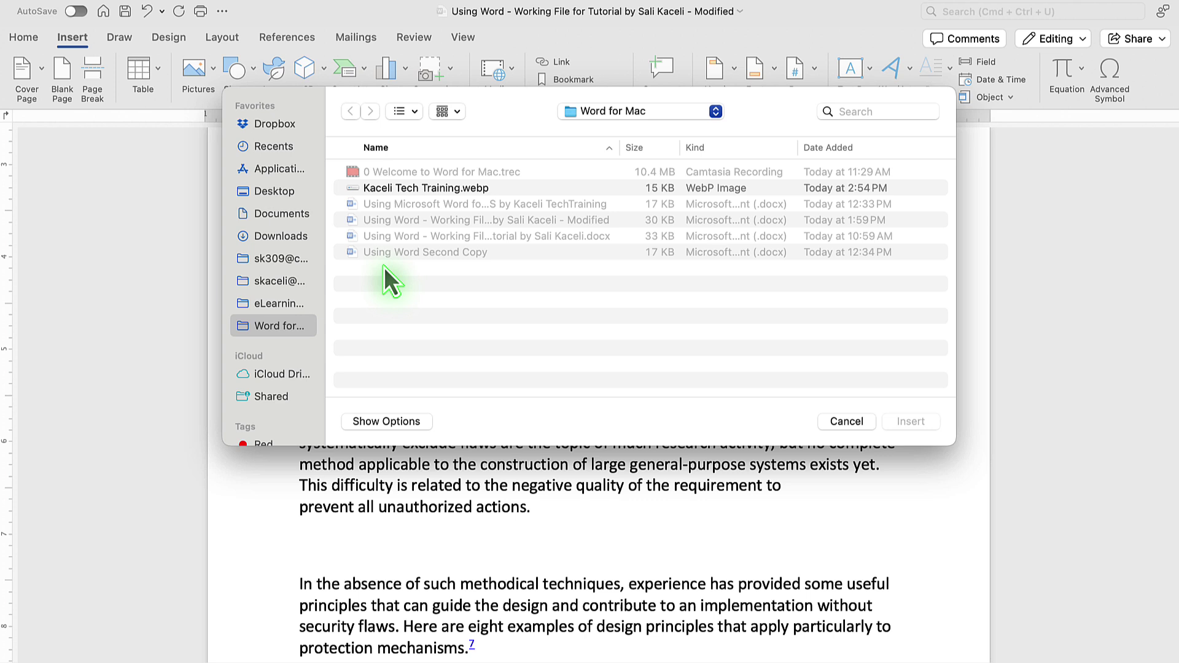
{"action": "left_click", "coordinate": [443, 190]}
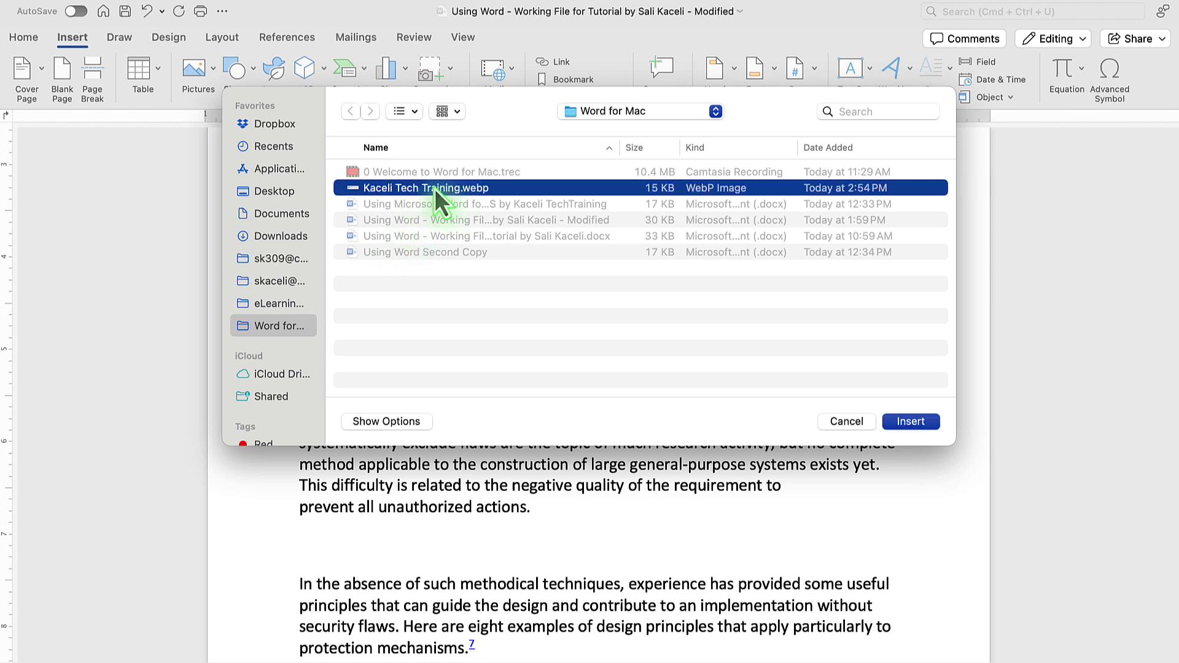
{"action": "left_click", "coordinate": [907, 421]}
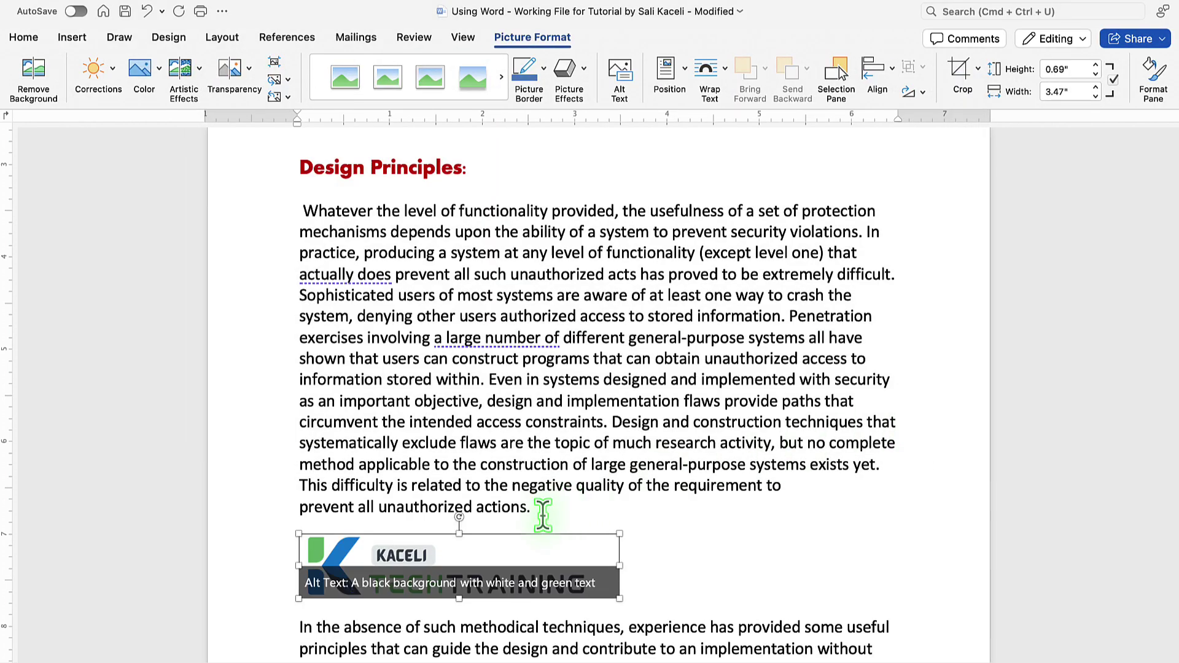
Step: Apply a reflected picture style to the logo
{"action": "left_click", "coordinate": [584, 504]}
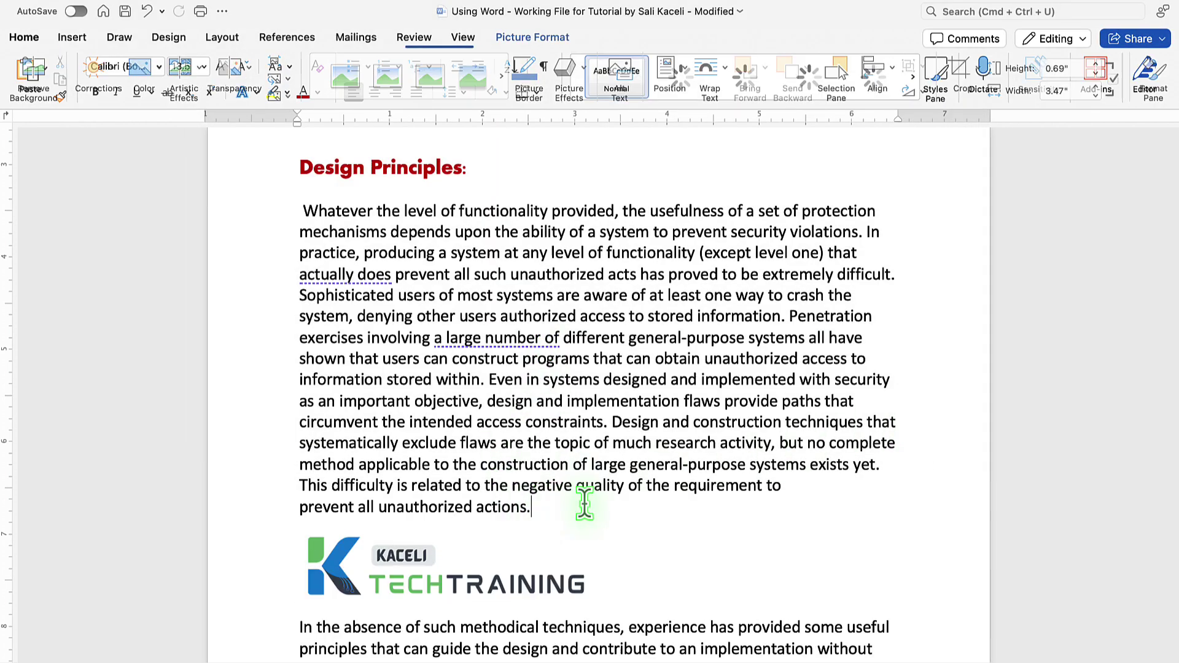
{"action": "left_click", "coordinate": [474, 549]}
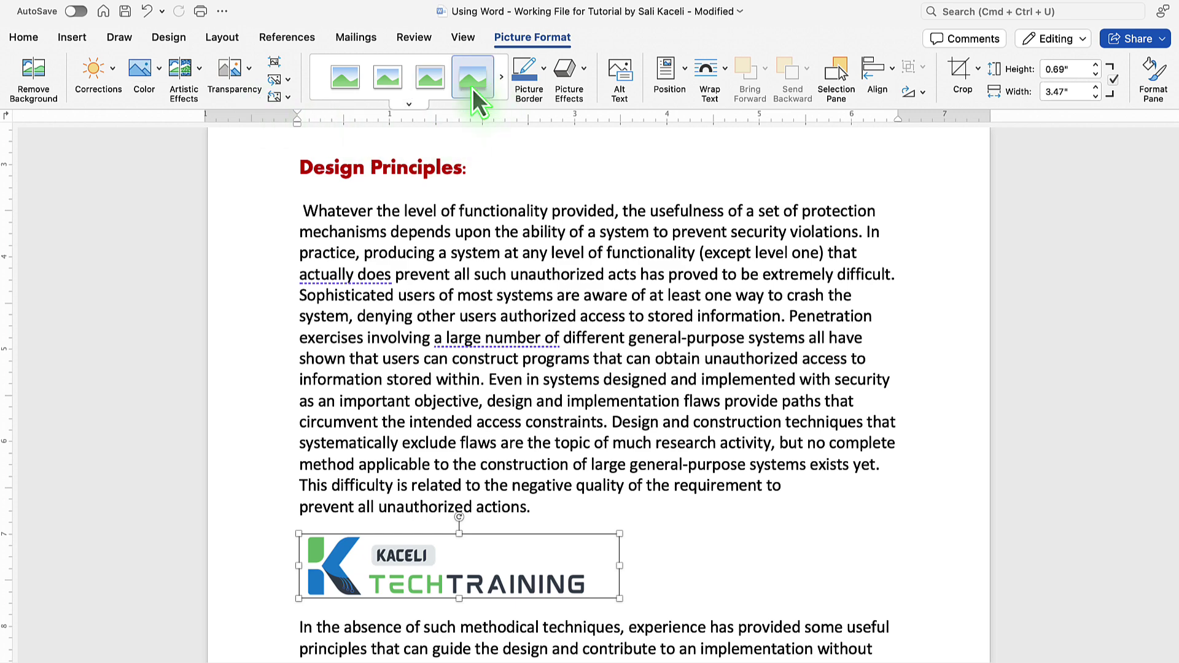
{"action": "left_click", "coordinate": [501, 78]}
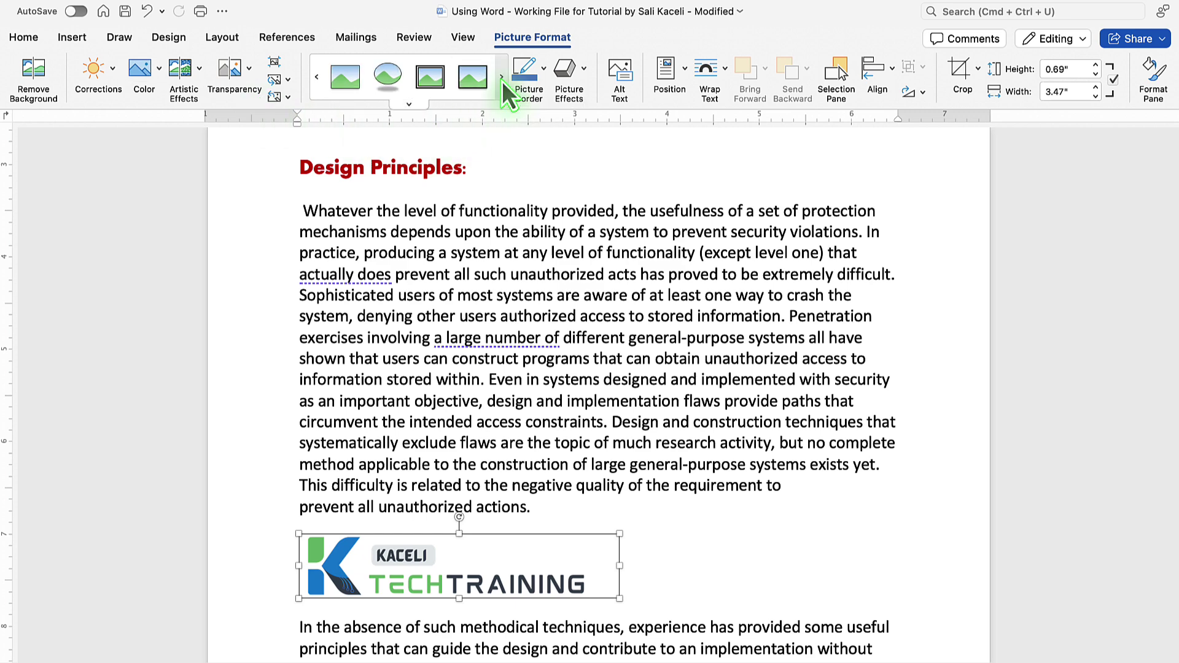
{"action": "left_click", "coordinate": [316, 79]}
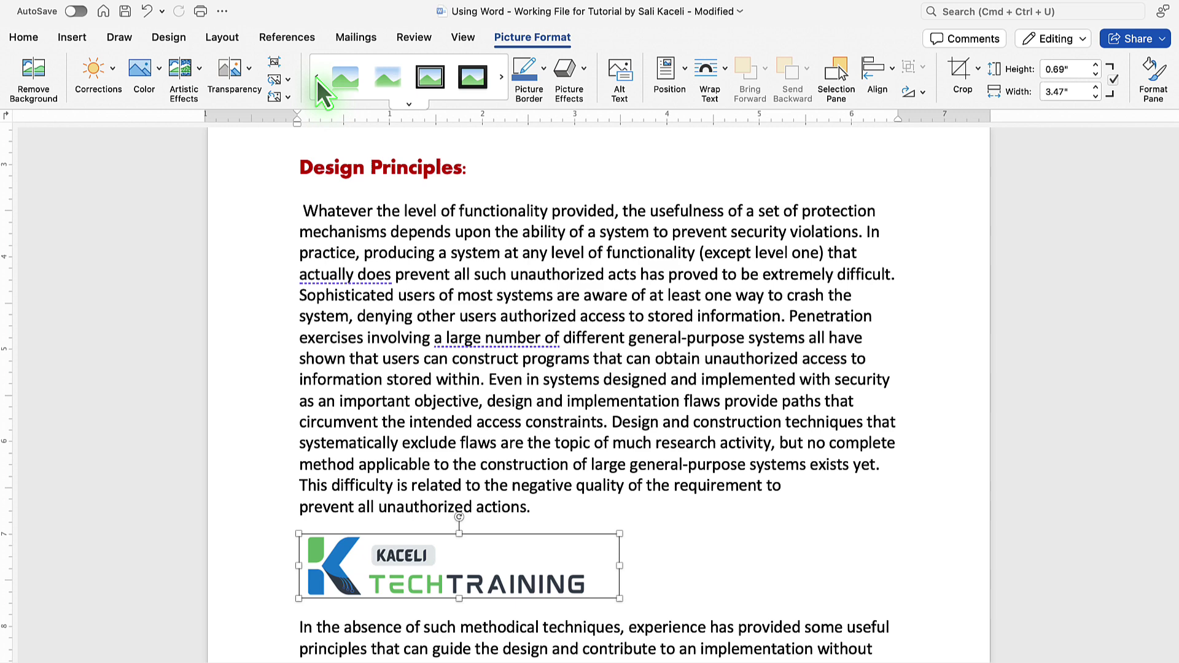
{"action": "left_click", "coordinate": [345, 79]}
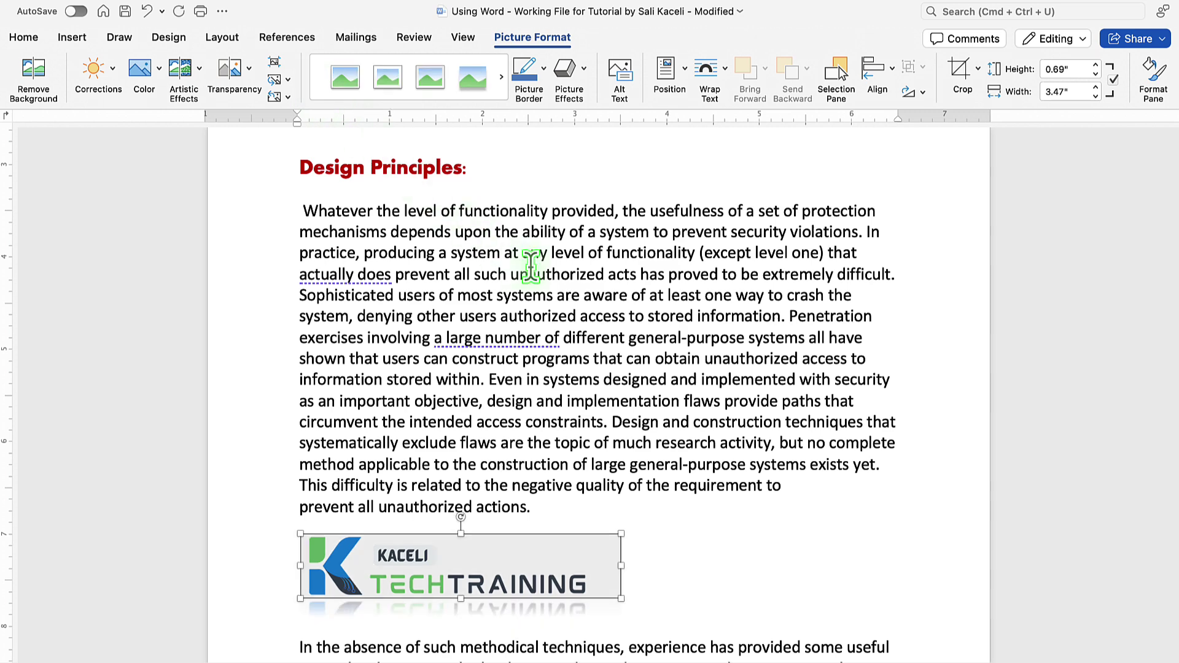
Step: Give the logo a 3-D perspective rotation and a bevel preset from Picture Effects
{"action": "left_click", "coordinate": [582, 77]}
{"action": "mouse_move", "coordinate": [608, 125]}
{"action": "left_click", "coordinate": [758, 262]}
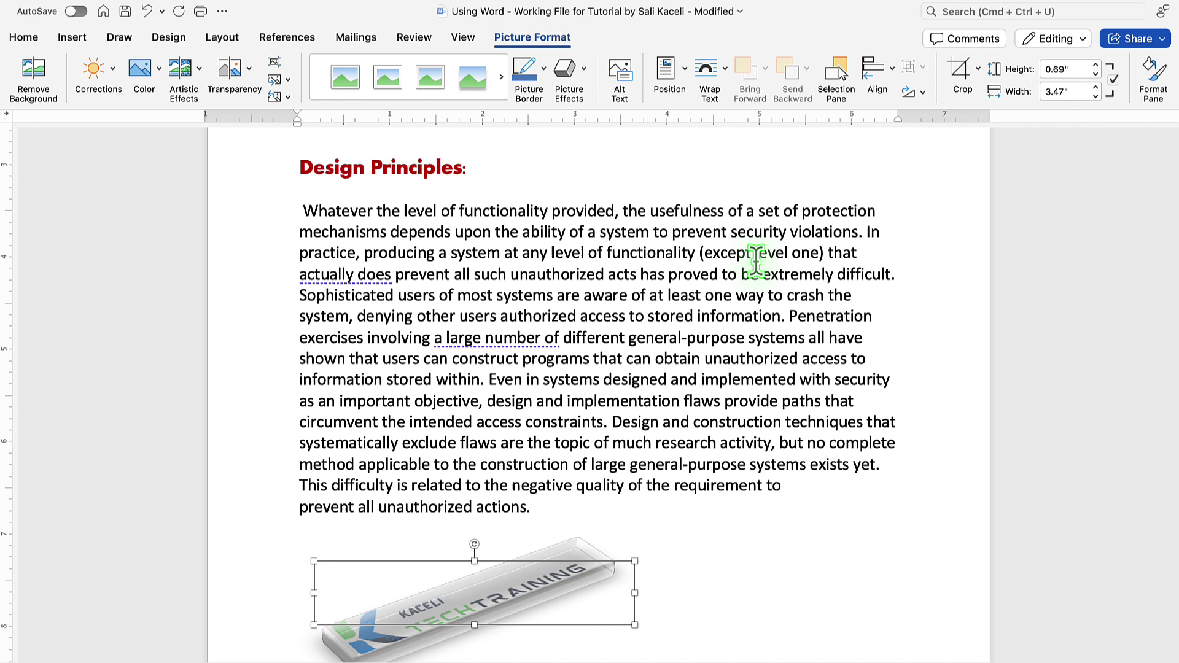
{"action": "left_click", "coordinate": [583, 75]}
{"action": "mouse_move", "coordinate": [611, 94]}
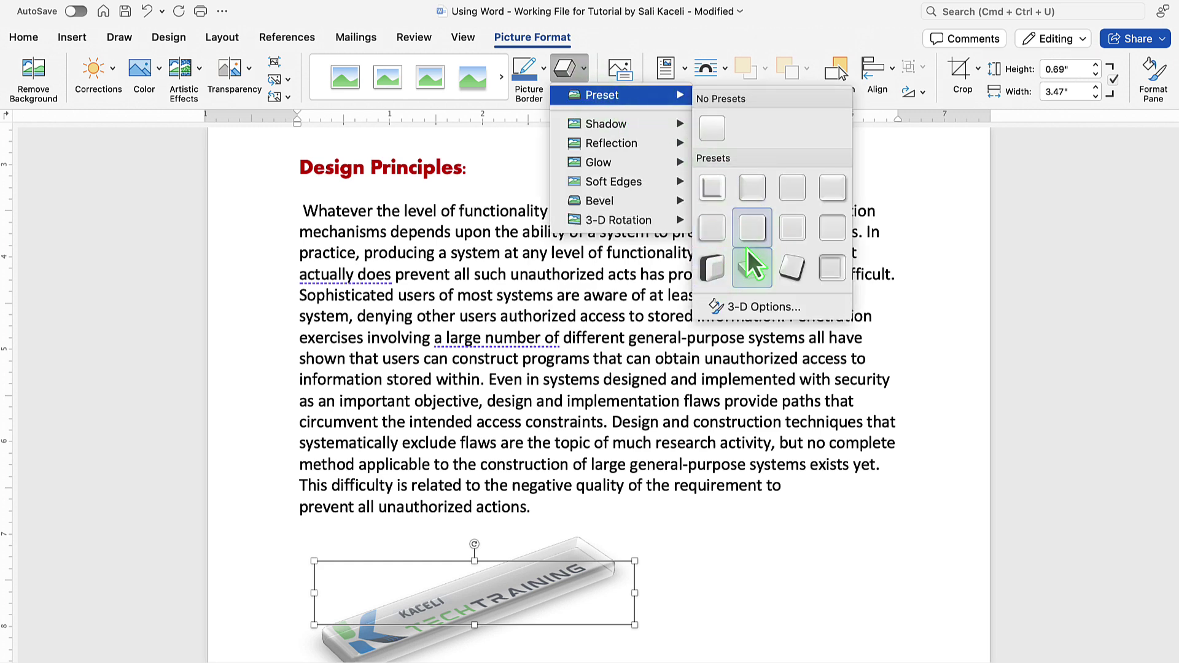
{"action": "left_click", "coordinate": [758, 231]}
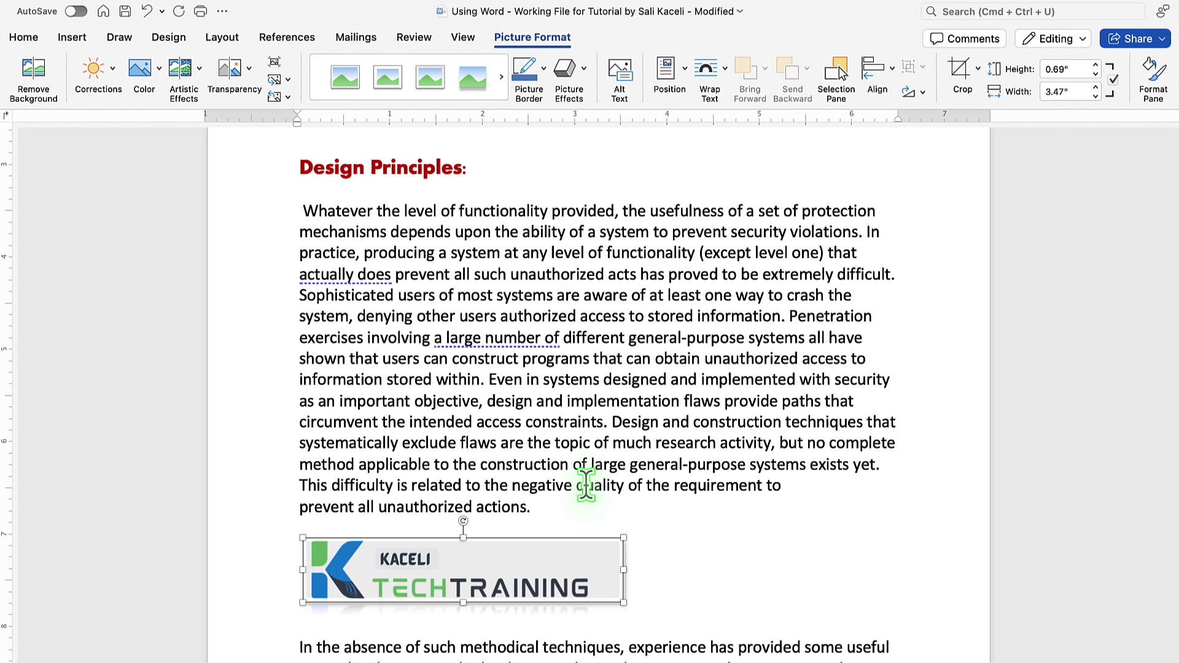
{"action": "left_click", "coordinate": [619, 503]}
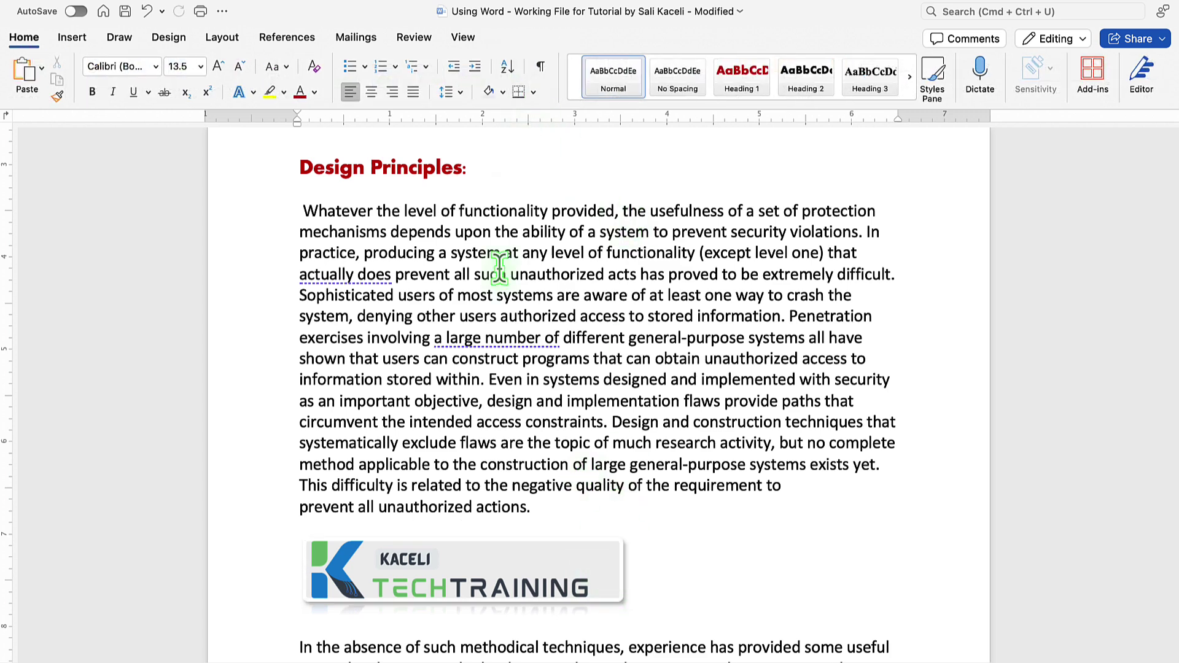
{"action": "left_click", "coordinate": [477, 552]}
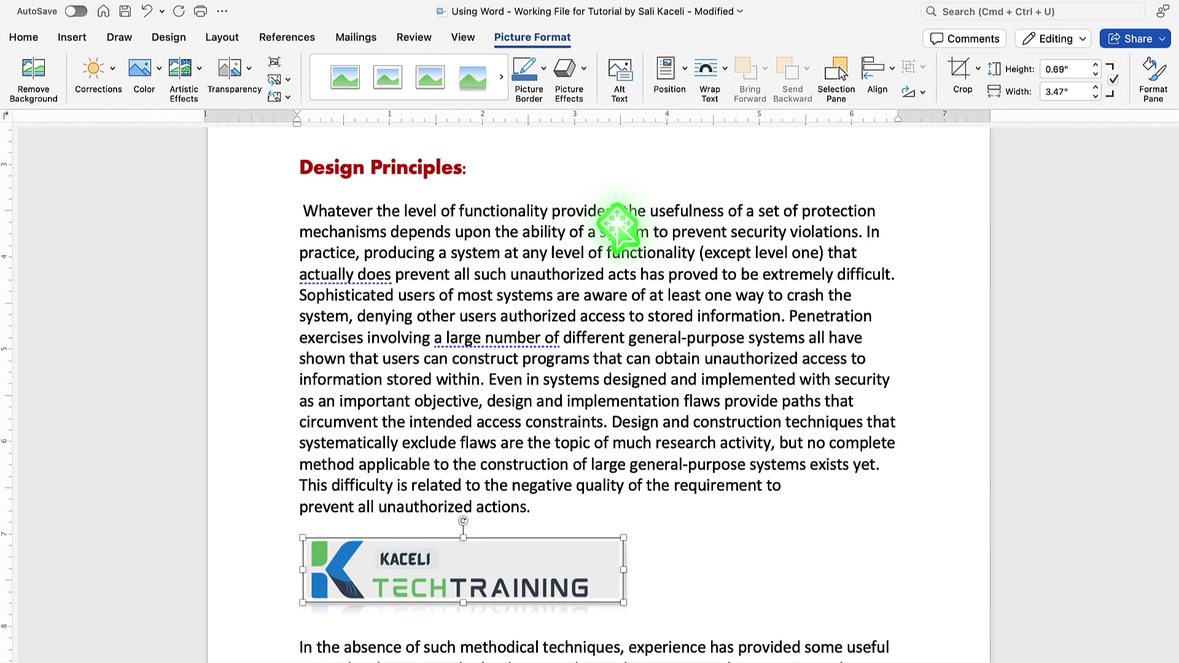
Step: Set the logo to square wrapping on the right and move it up into the paragraph
{"action": "left_click", "coordinate": [684, 76]}
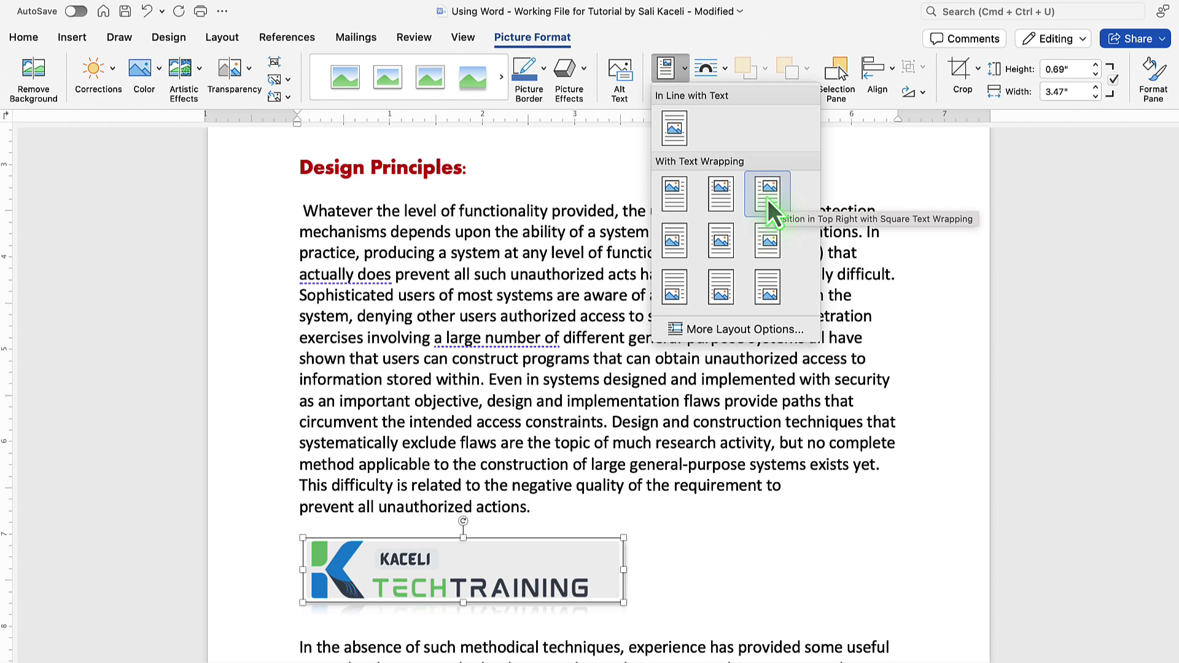
{"action": "left_click", "coordinate": [764, 282]}
{"action": "scroll", "coordinate": [622, 554], "scroll_direction": "down", "scroll_amount": 5}
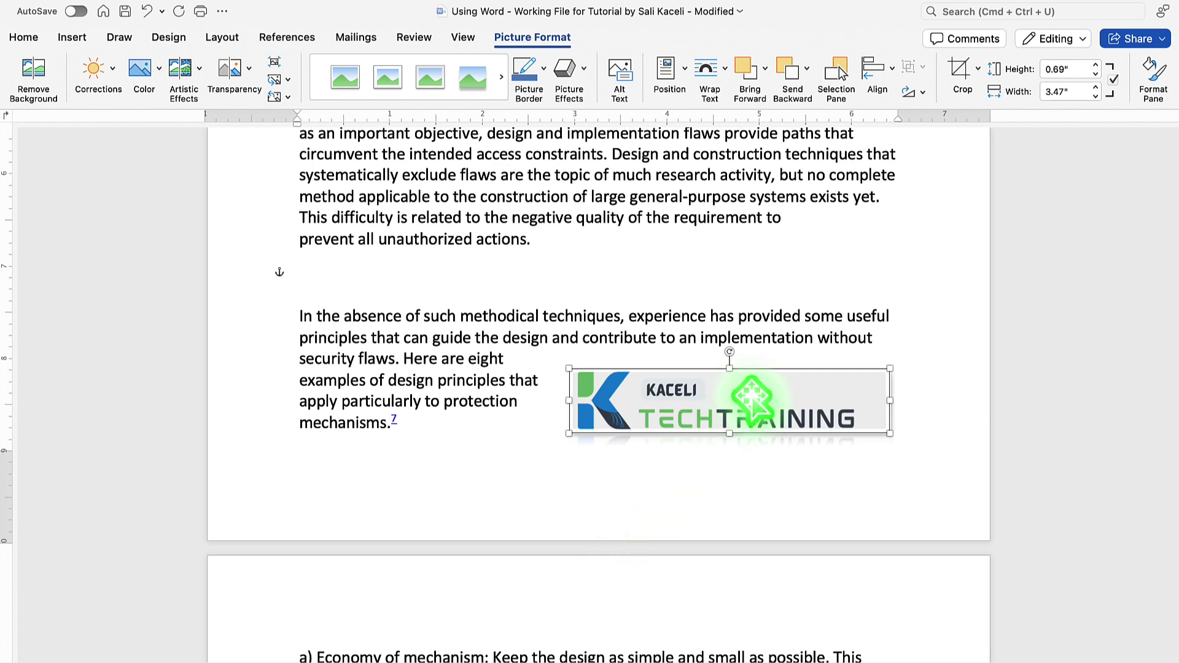
{"action": "left_click_drag", "start_coordinate": [752, 398], "coordinate": [581, 208]}
Step: Move the logo to the paragraph's left margin so text wraps on its right
{"action": "scroll", "coordinate": [579, 207], "scroll_direction": "up", "scroll_amount": 5}
{"action": "scroll", "coordinate": [579, 208], "scroll_direction": "up", "scroll_amount": 2}
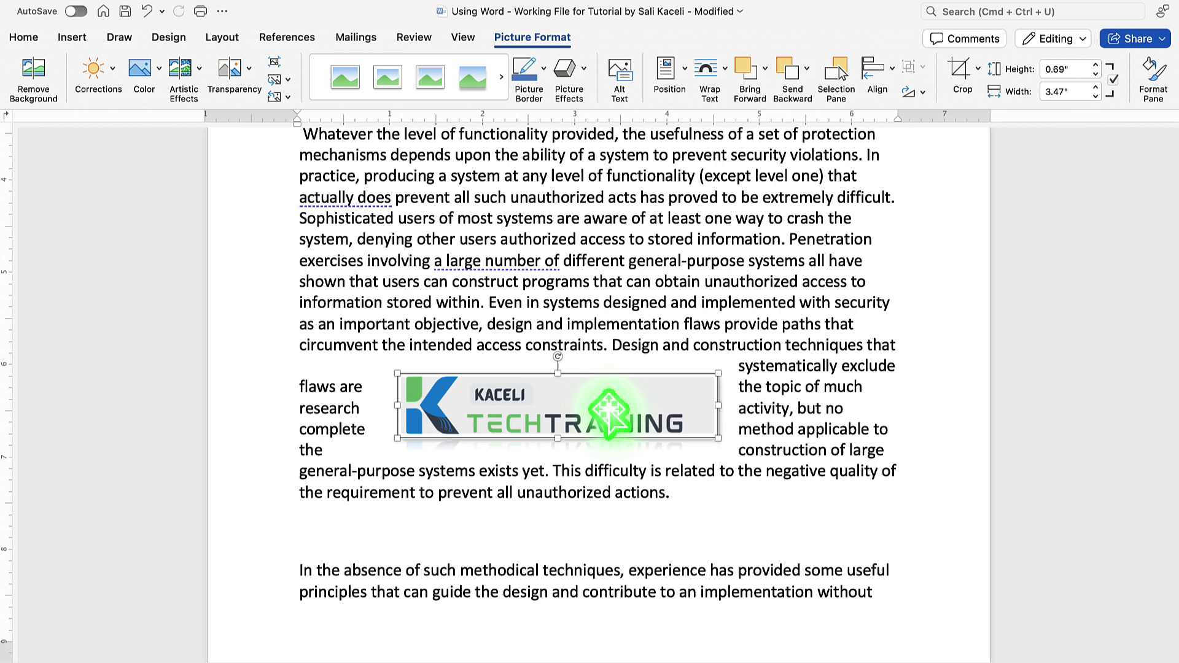
{"action": "left_click_drag", "start_coordinate": [610, 413], "coordinate": [539, 407]}
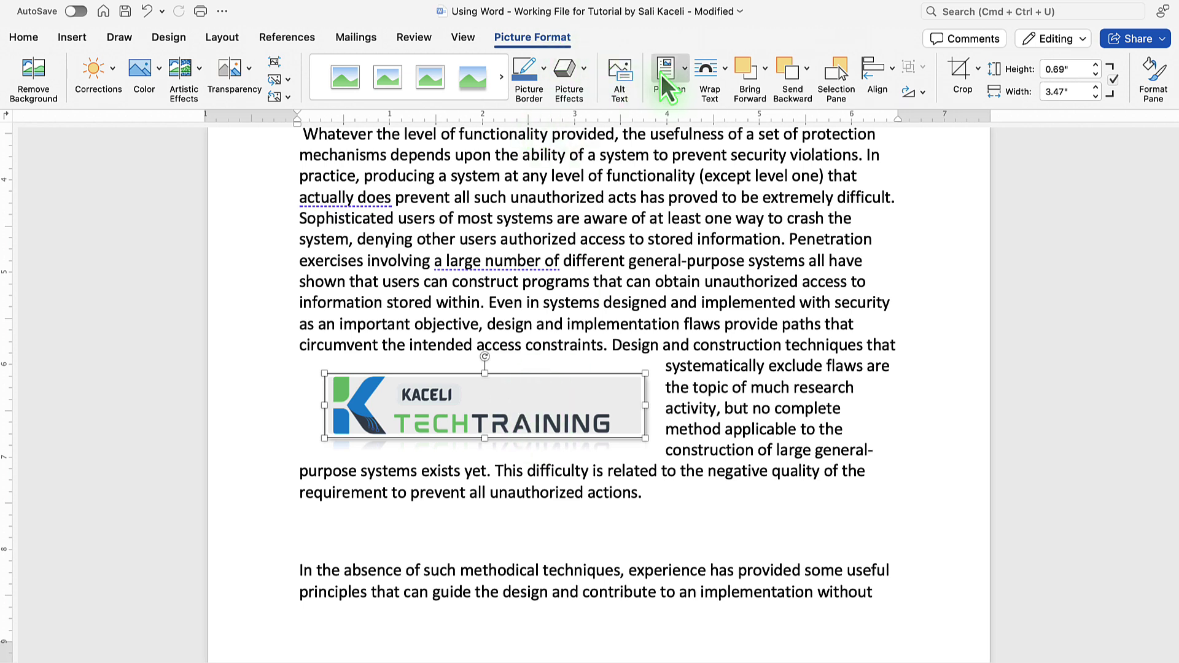
Step: Set the logo's wrapping to Through, then Tight, move it mid-paragraph, and shrink it slightly
{"action": "left_click", "coordinate": [725, 79]}
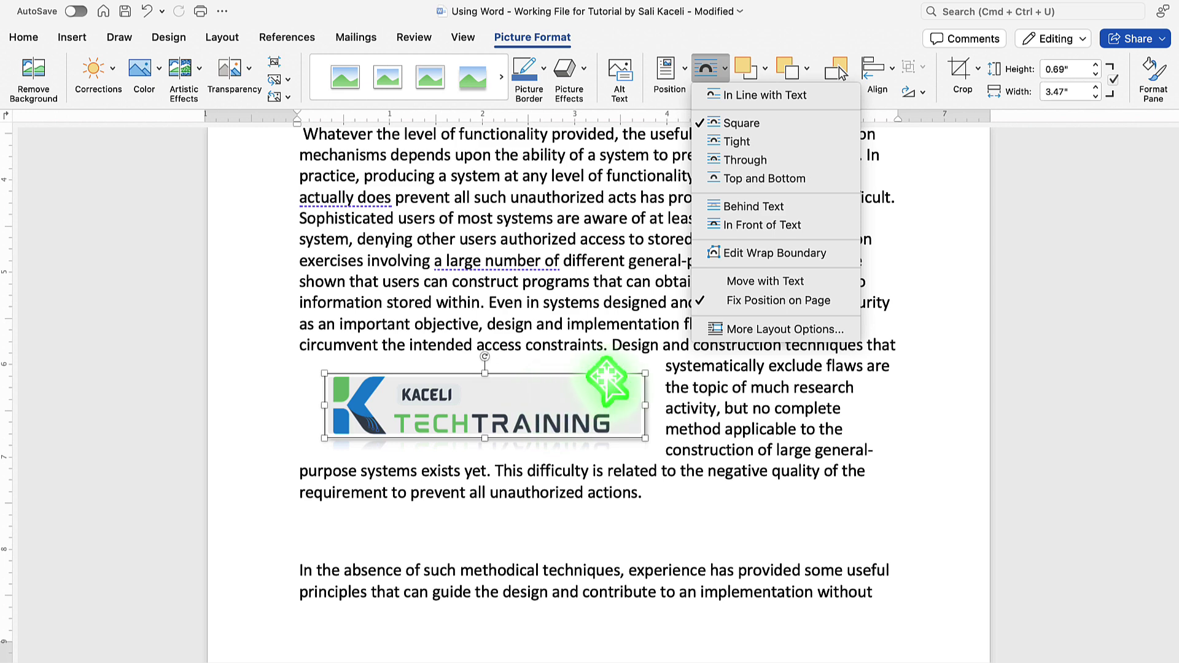
{"action": "left_click", "coordinate": [737, 161]}
{"action": "left_click", "coordinate": [707, 69]}
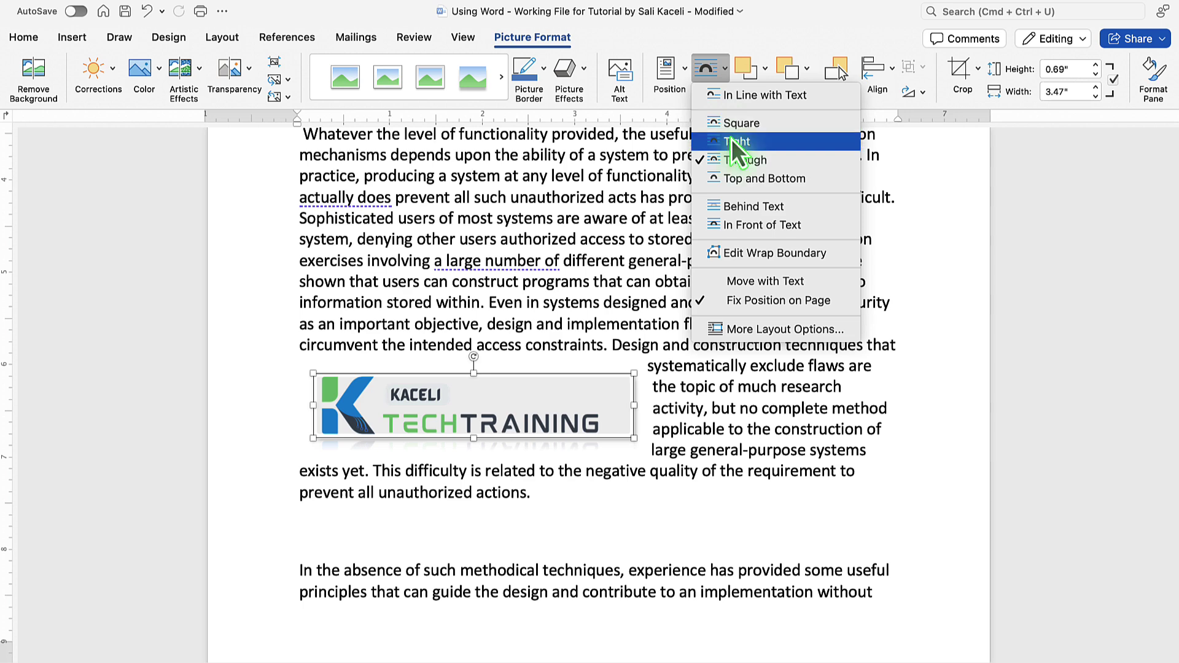
{"action": "left_click", "coordinate": [734, 142]}
{"action": "left_click_drag", "start_coordinate": [562, 395], "coordinate": [583, 341]}
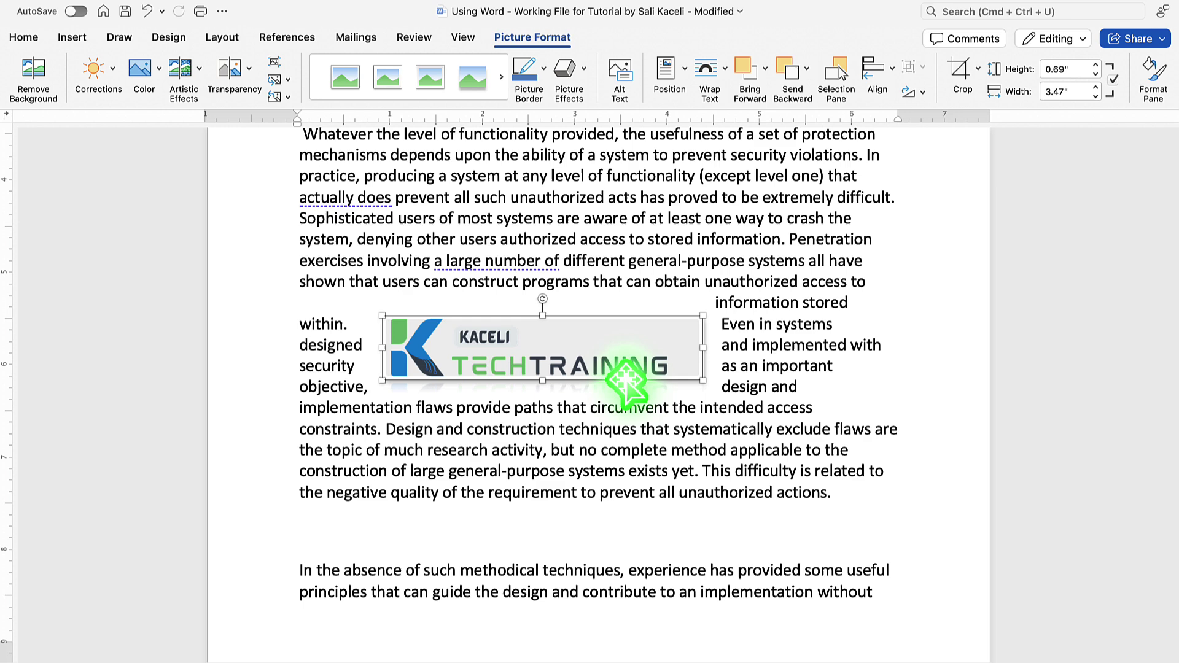
{"action": "mouse_move", "coordinate": [694, 381]}
{"action": "left_mouse_down"}
{"action": "mouse_move", "coordinate": [656, 366]}
{"action": "mouse_move", "coordinate": [679, 375]}
{"action": "left_mouse_up"}
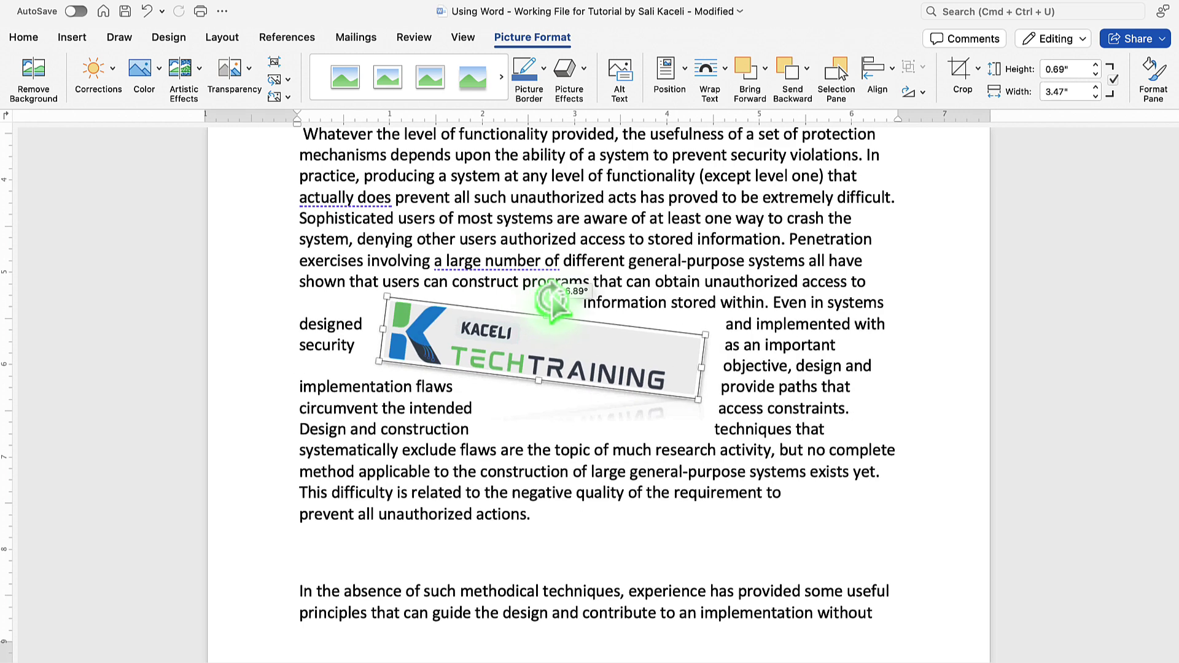
Step: Rotate the logo clockwise, move it to the paragraph's upper left, and apply Square wrapping
{"action": "left_click_drag", "start_coordinate": [541, 299], "coordinate": [569, 311]}
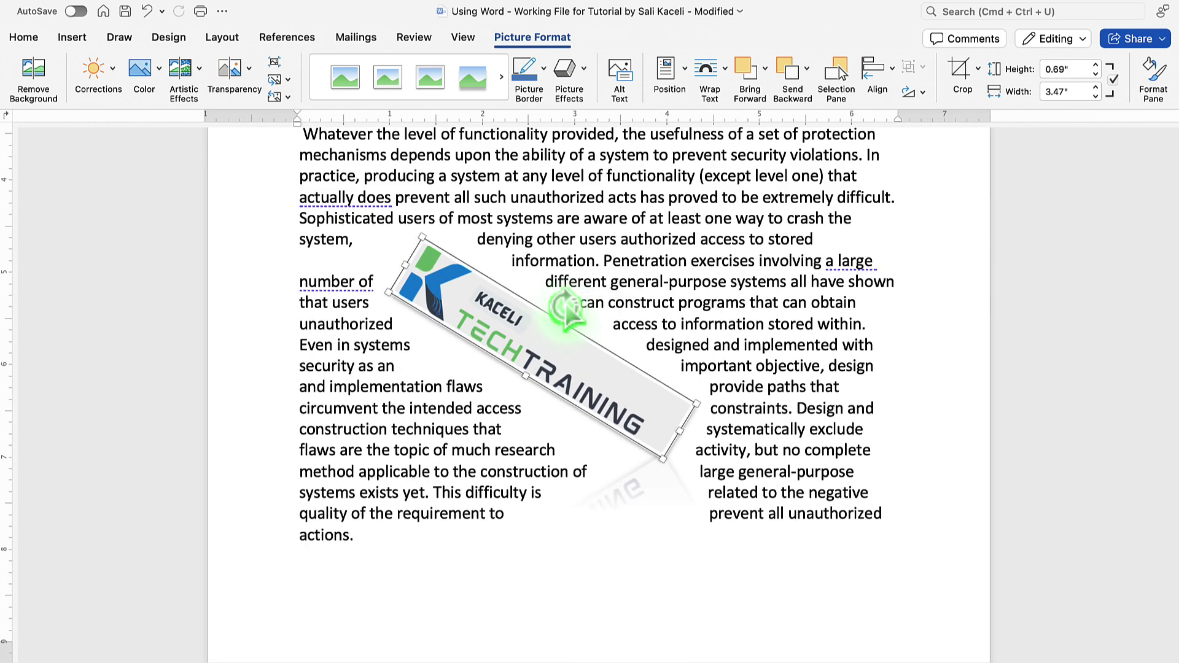
{"action": "left_click_drag", "start_coordinate": [529, 368], "coordinate": [503, 310]}
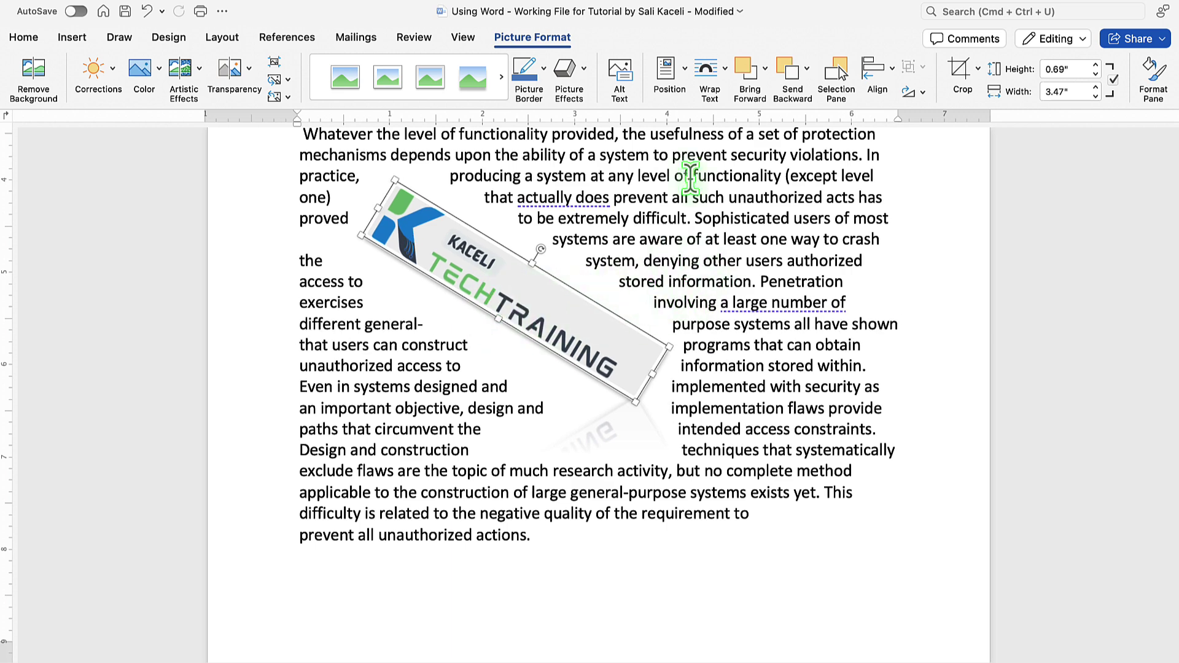
{"action": "left_click", "coordinate": [723, 79]}
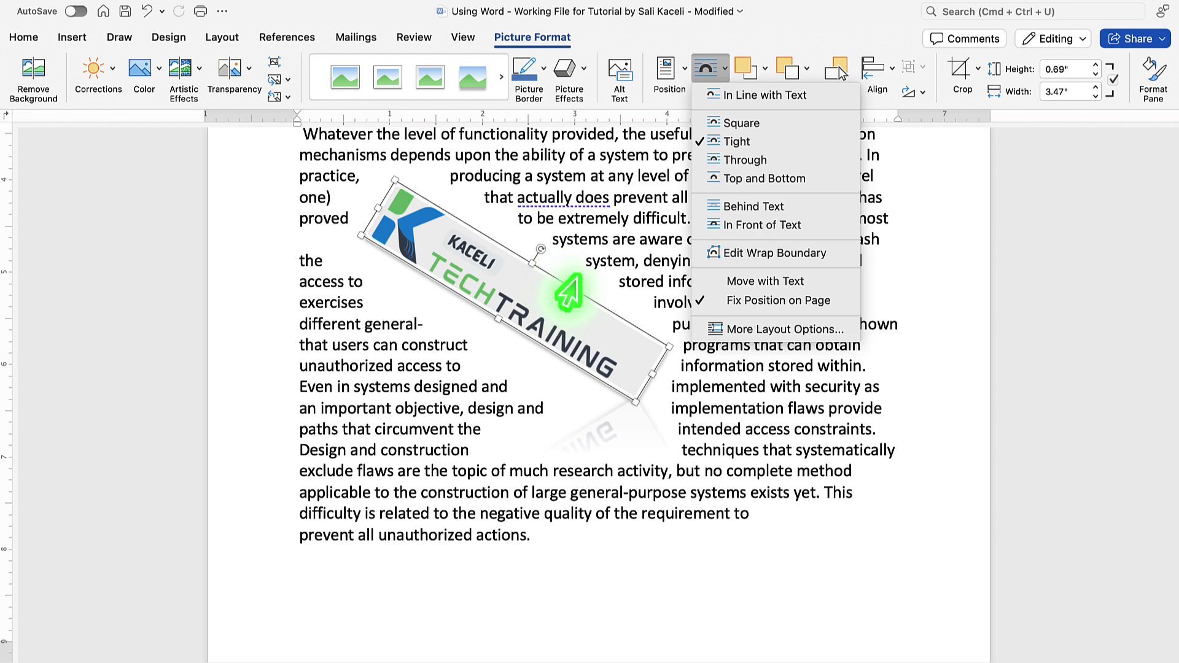
{"action": "left_click", "coordinate": [745, 125]}
{"action": "left_click", "coordinate": [478, 251]}
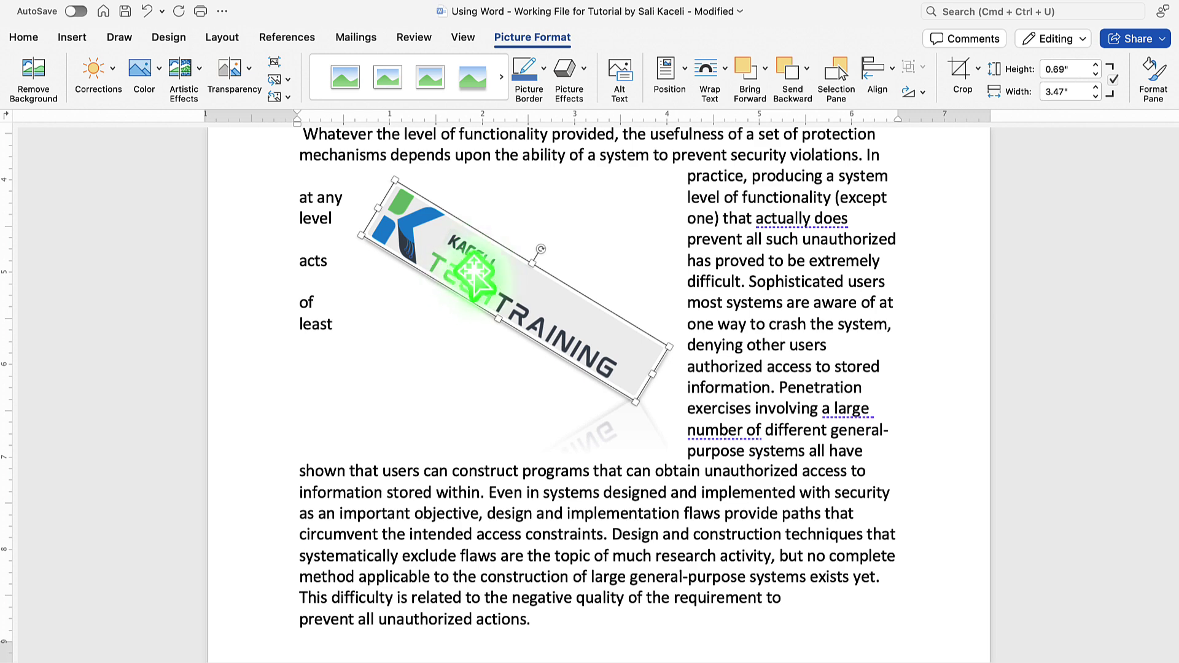
Step: Crop the logo's right edge so it is 3.19" wide, then return to the body text
{"action": "left_click", "coordinate": [706, 73]}
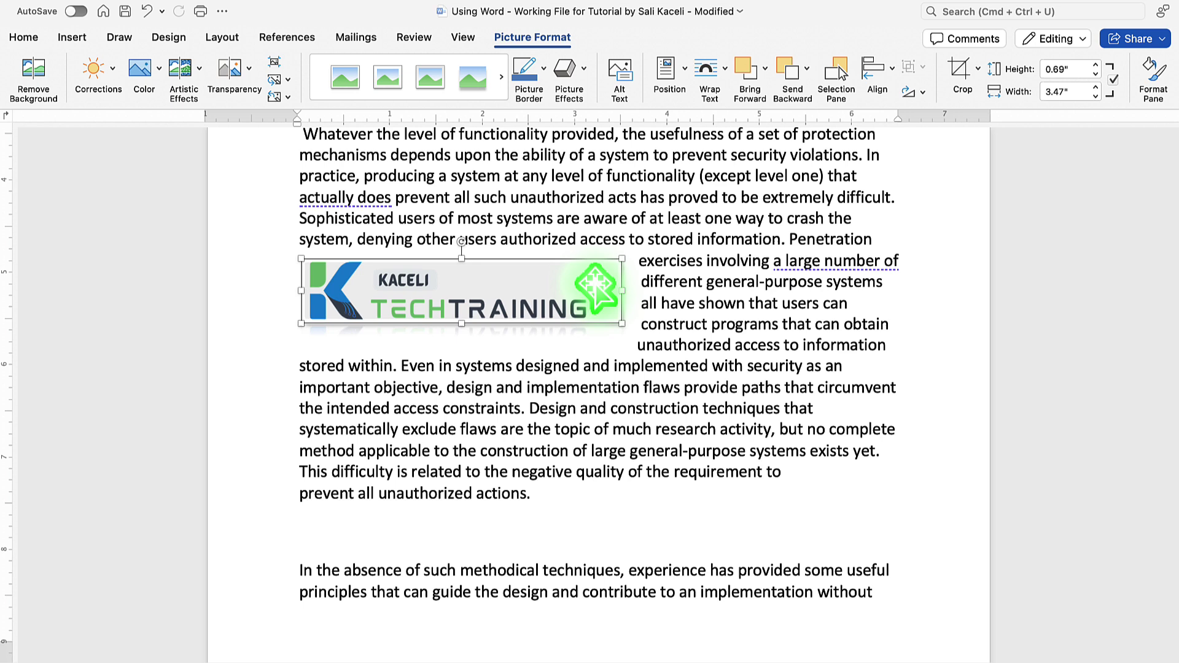
{"action": "left_click", "coordinate": [961, 69]}
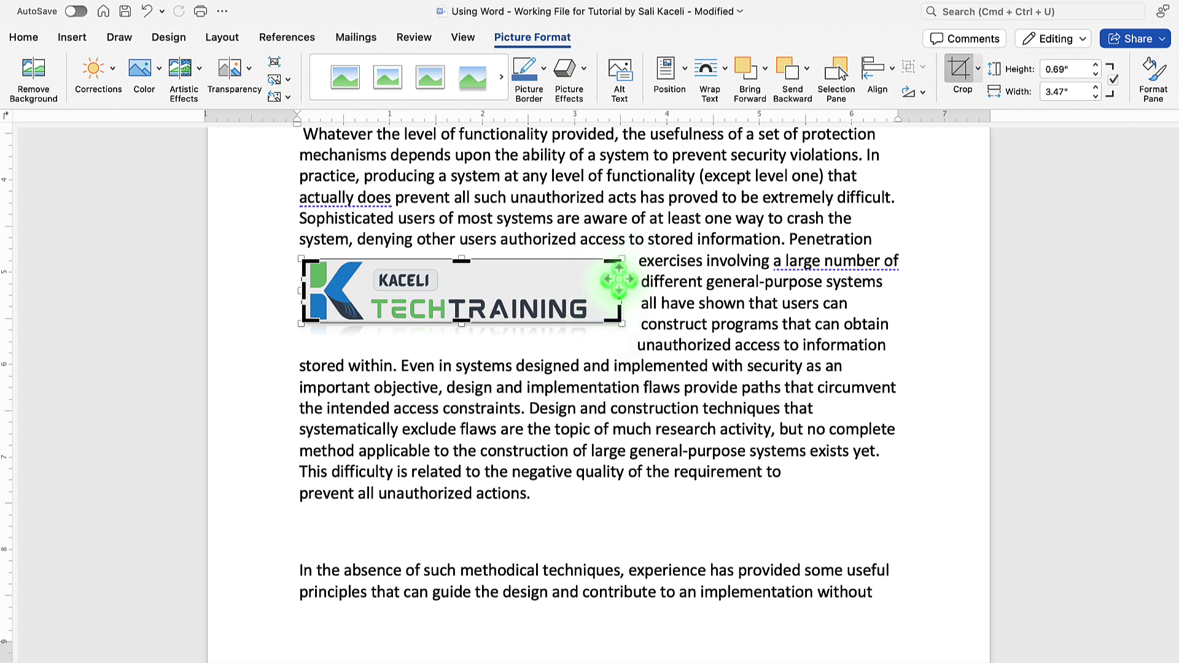
{"action": "left_click_drag", "start_coordinate": [621, 293], "coordinate": [617, 292]}
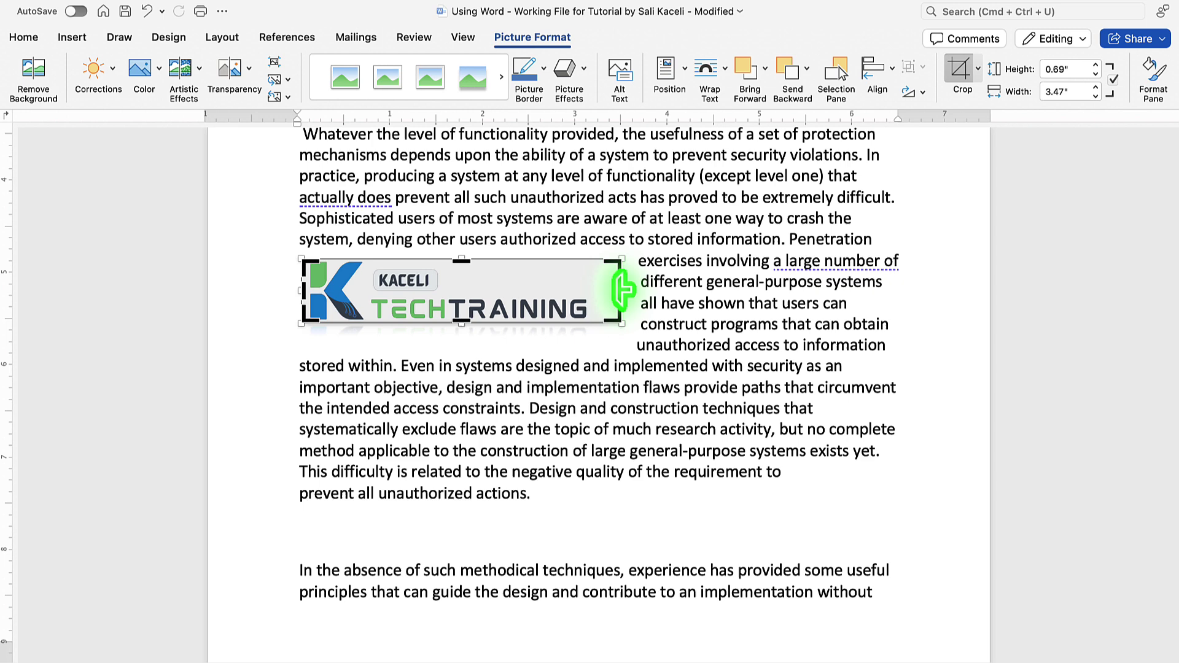
{"action": "left_click_drag", "start_coordinate": [622, 289], "coordinate": [595, 287]}
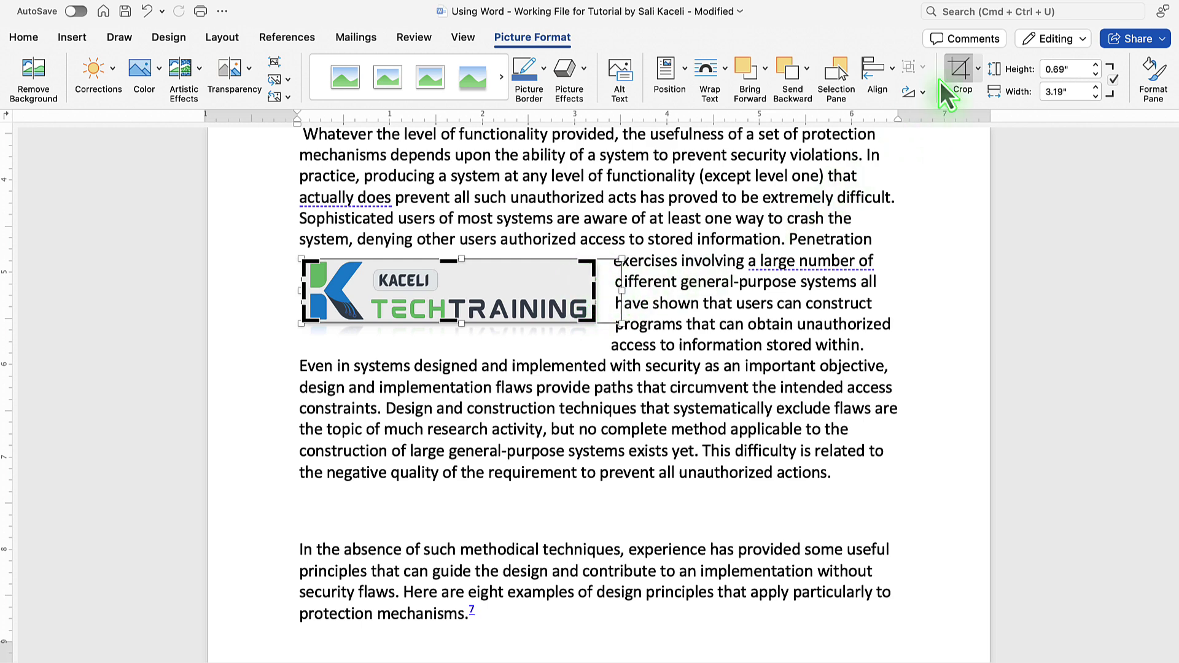
{"action": "left_click", "coordinate": [961, 77]}
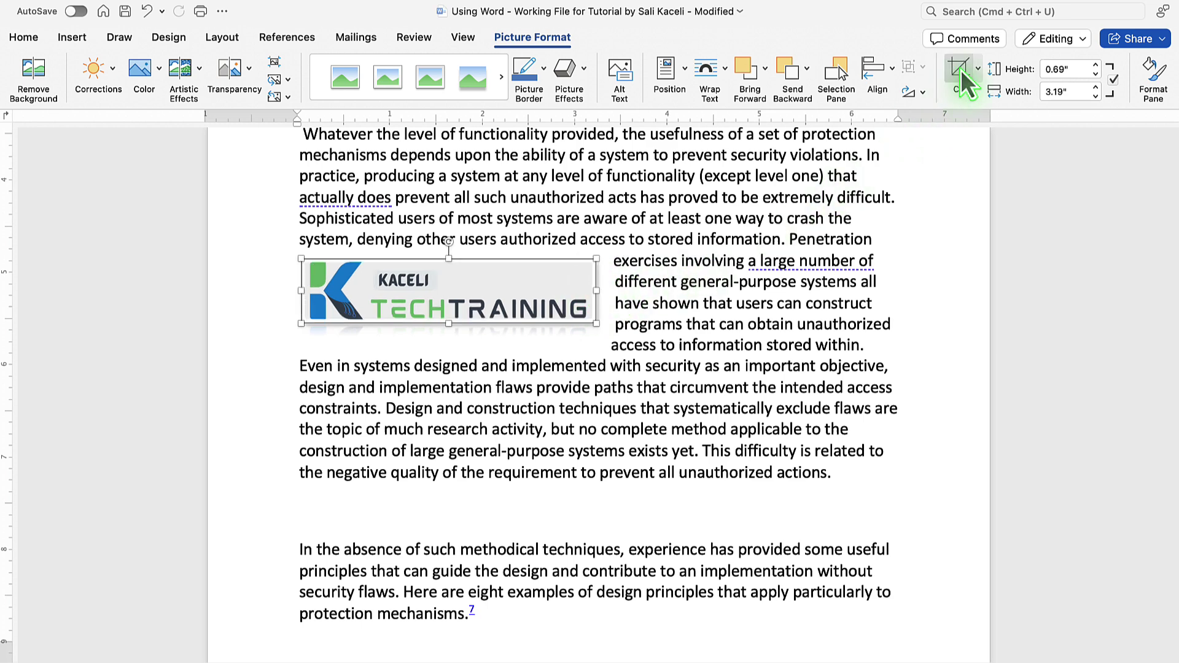
{"action": "left_click", "coordinate": [635, 342]}
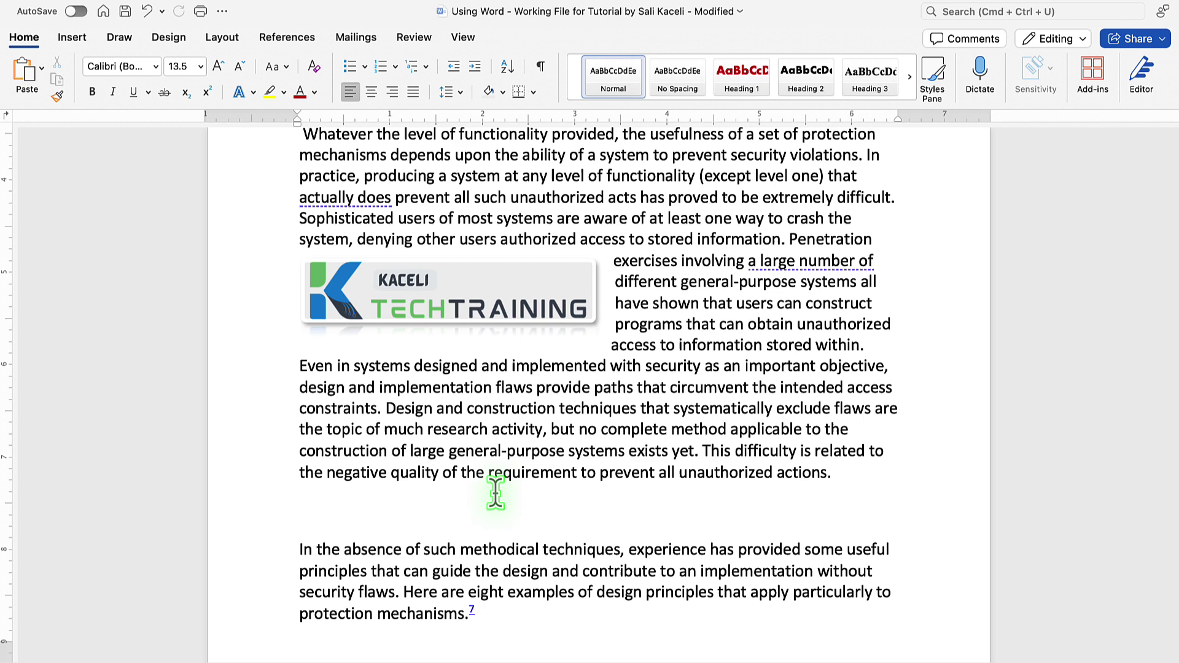
Step: Open the logo's Format Picture pane and expand the Glow and Reflection effect settings
{"action": "double_click", "coordinate": [523, 287]}
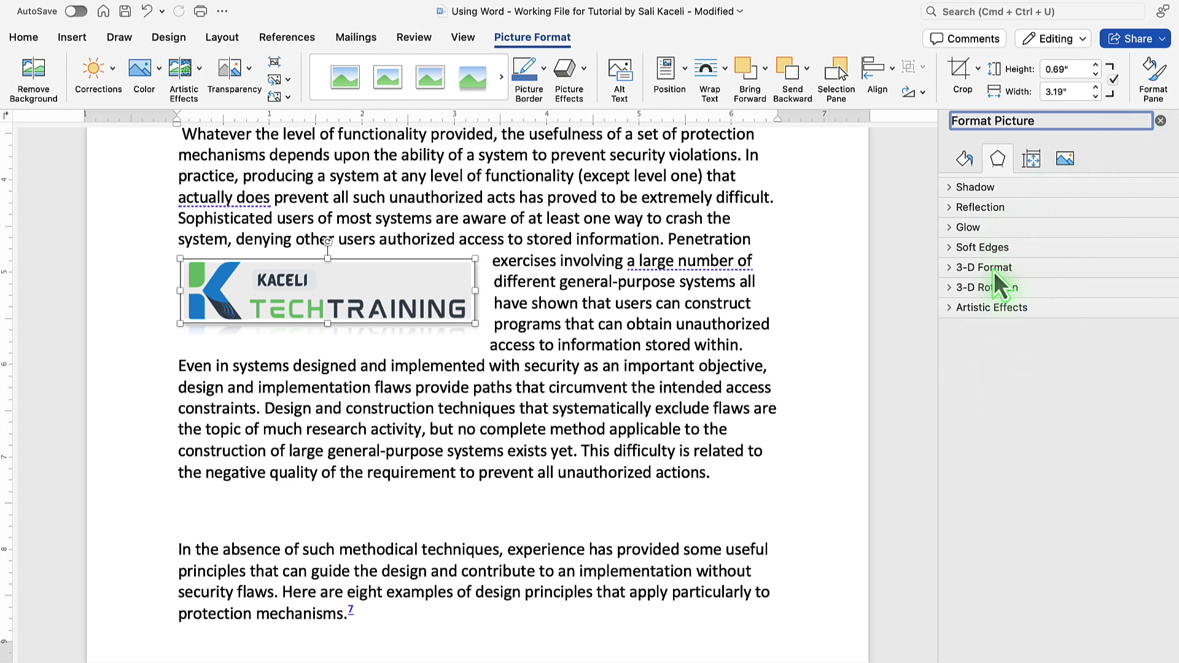
{"action": "left_click", "coordinate": [952, 227]}
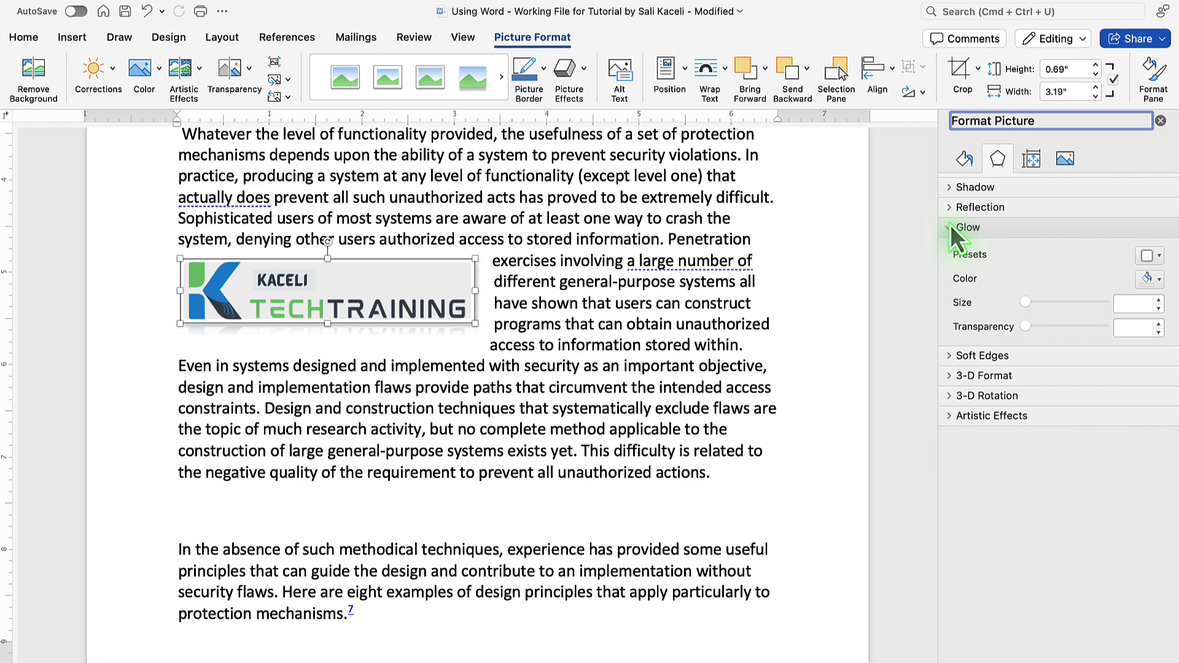
{"action": "left_click", "coordinate": [949, 208]}
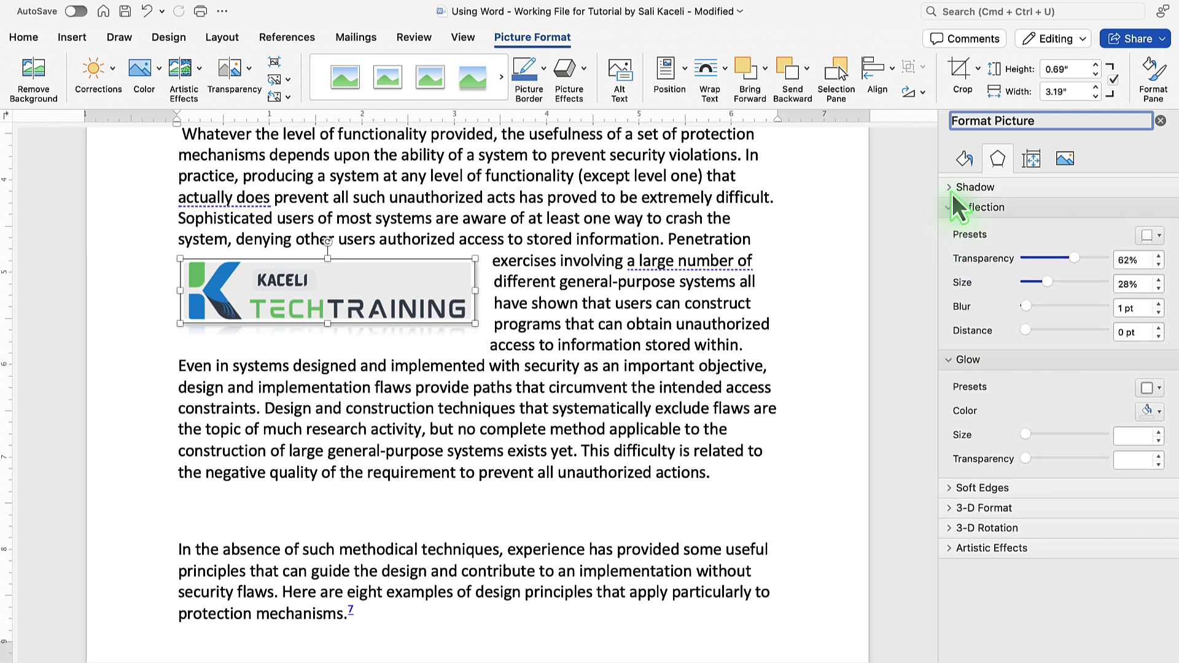